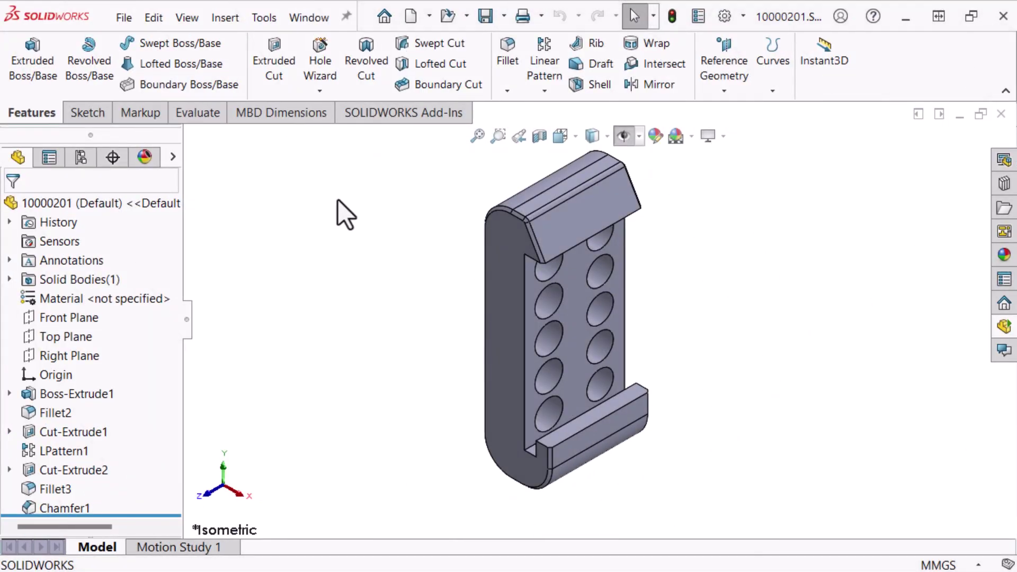
- Launch Part Reviewer from Tools > SOLIDWORKS Applications and pin its pane beside the bracket
click(267, 17)
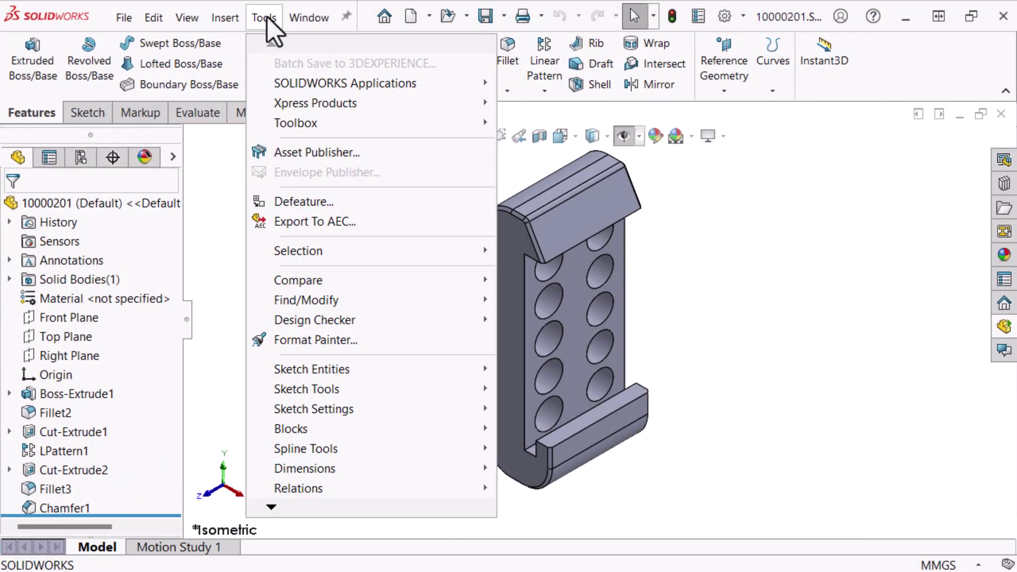
mouse_move(345, 82)
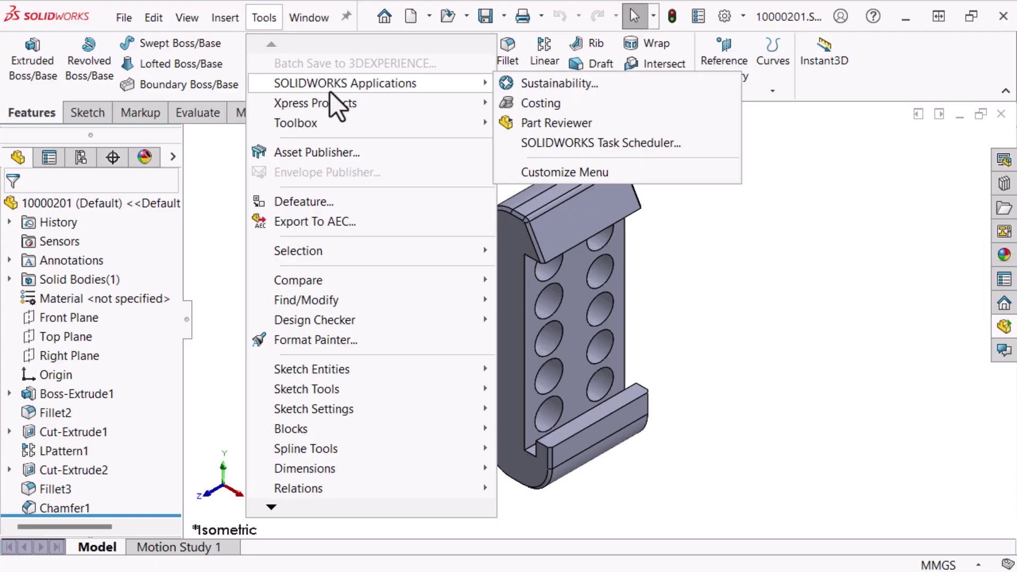
click(569, 125)
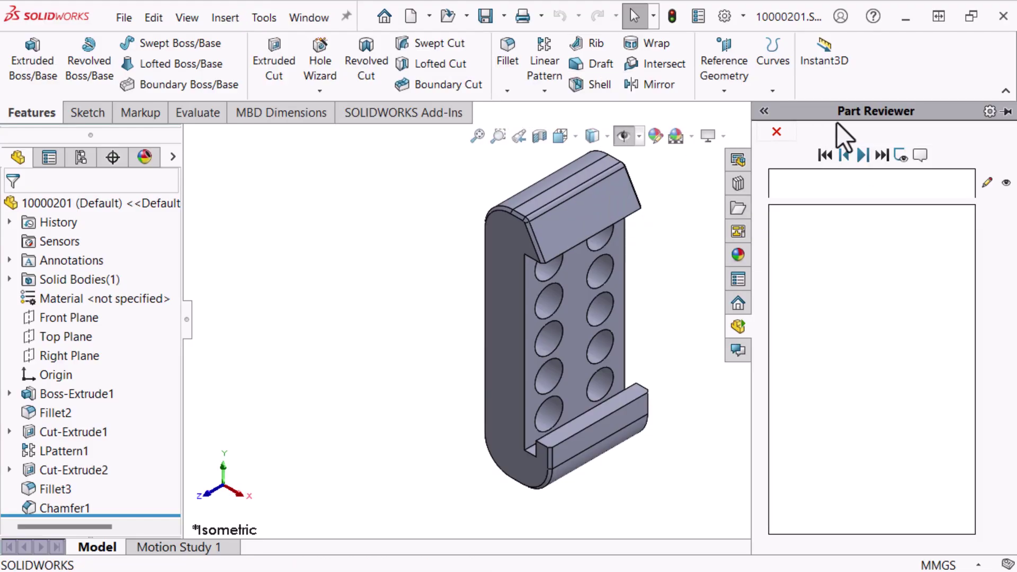
click(1007, 112)
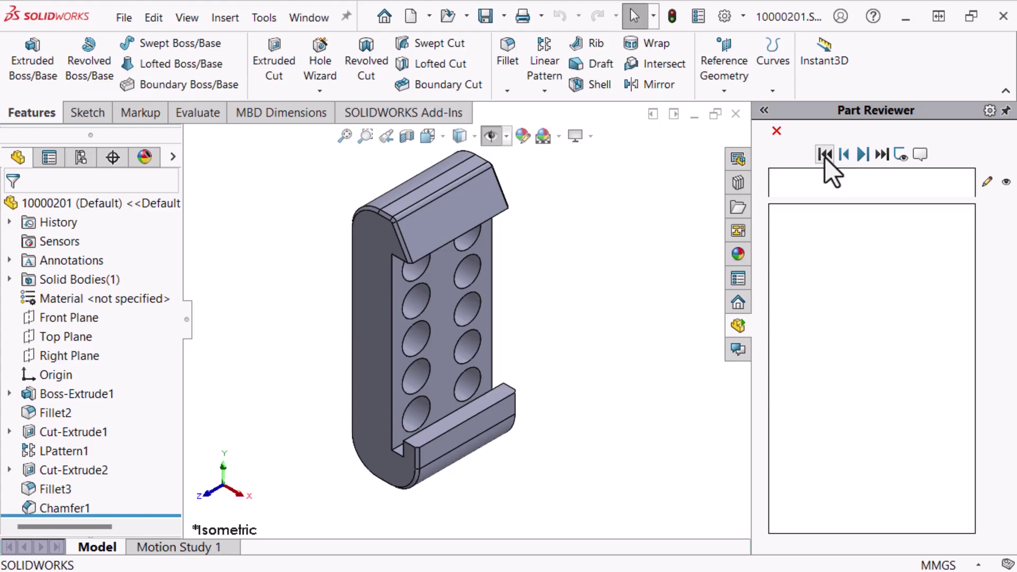
- Roll the bracket back to its start, then step forward and back to Boss-Extrude1
click(825, 155)
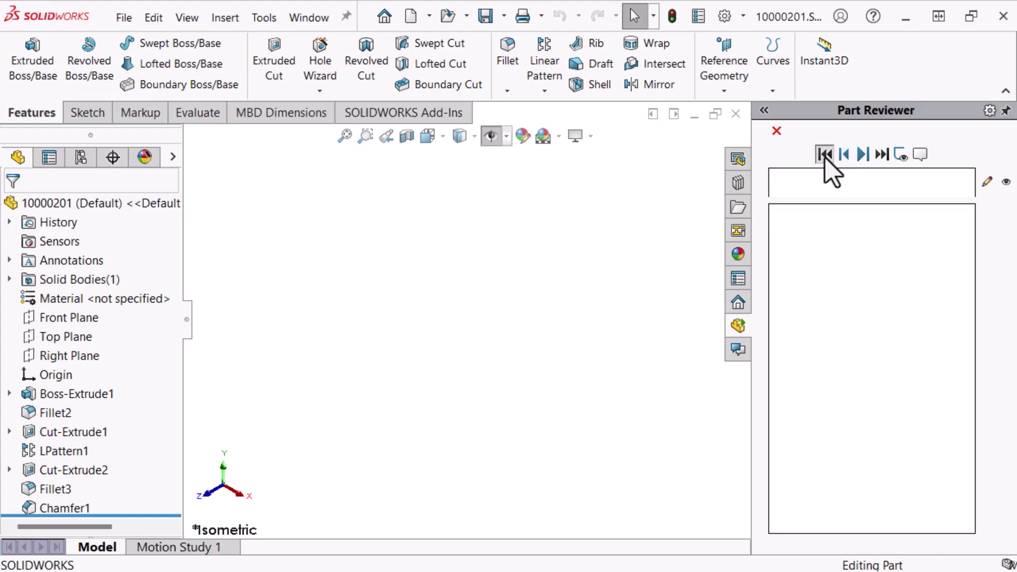
click(704, 168)
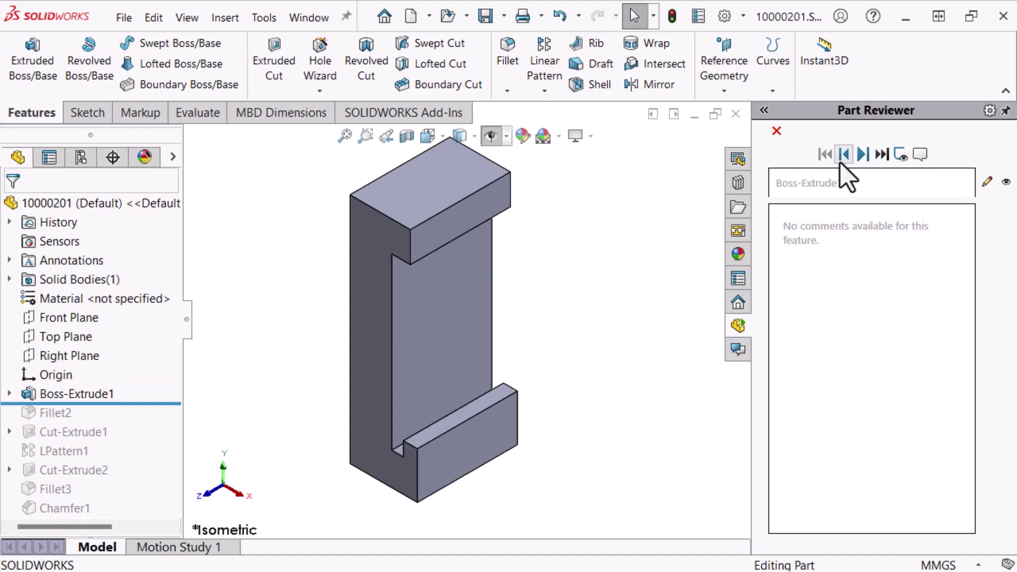
click(861, 155)
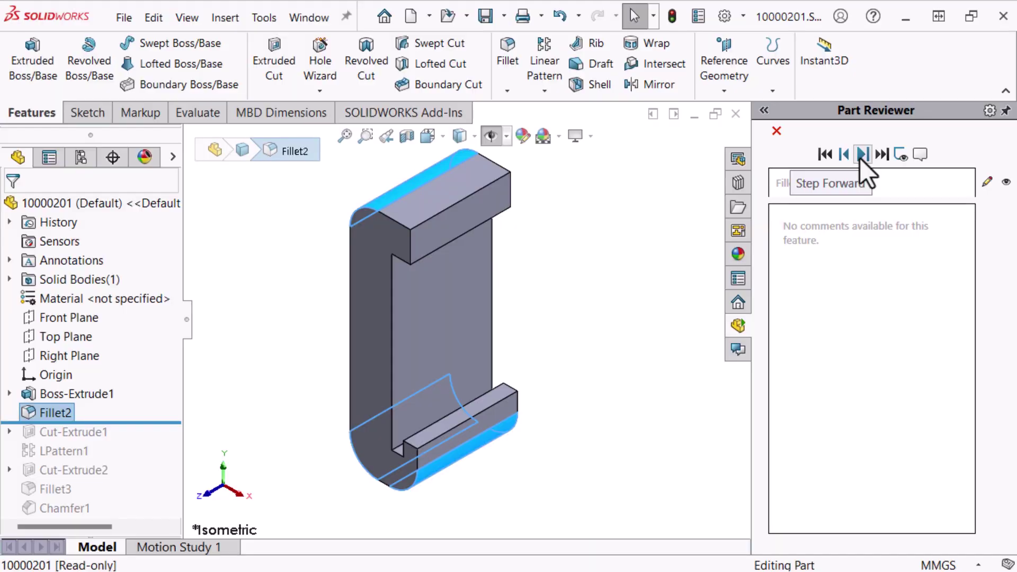
click(844, 159)
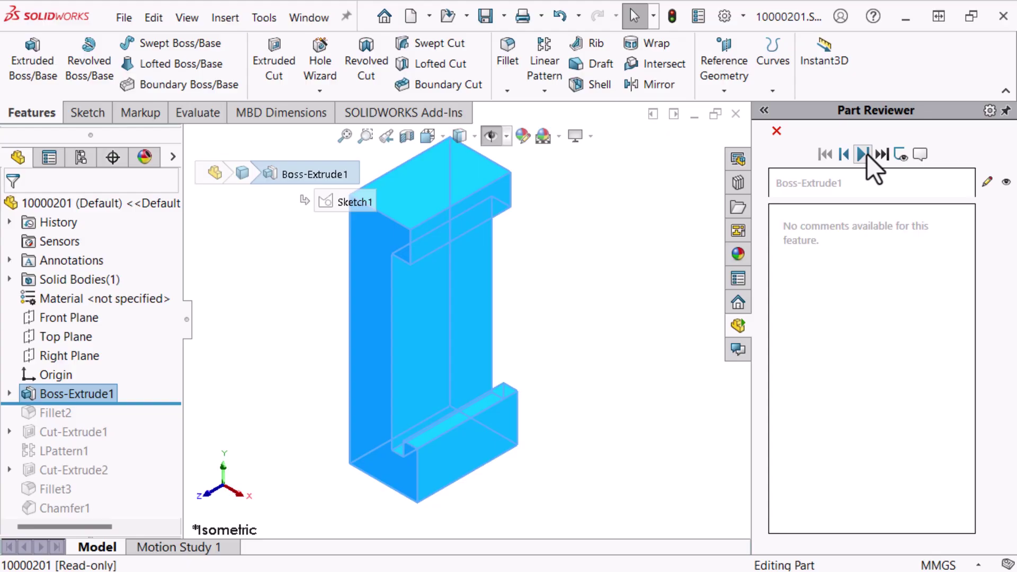
- With Show Sketch Details on, step through Sketch1's dimensions forward to Fillet2
click(901, 155)
click(867, 154)
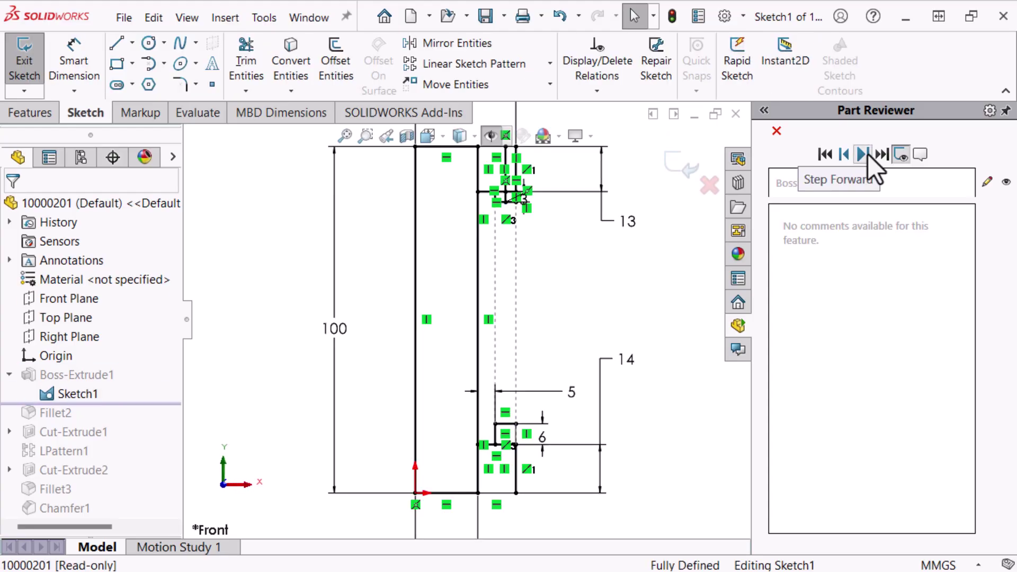
click(868, 153)
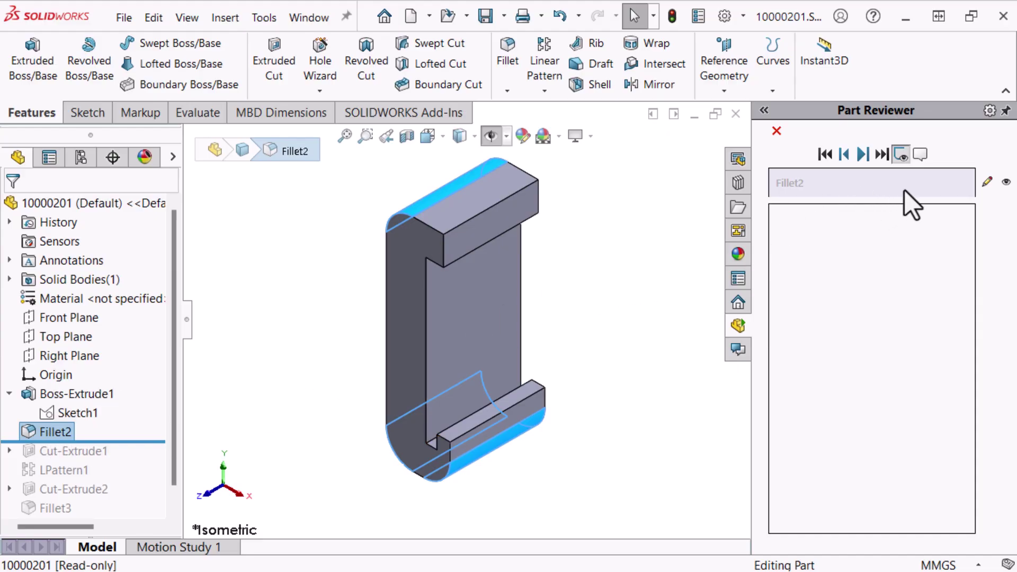
- Rename Fillet2 to 'Rounds R12' with a date-stamped comment 'Rounds on outer edges only'
click(987, 182)
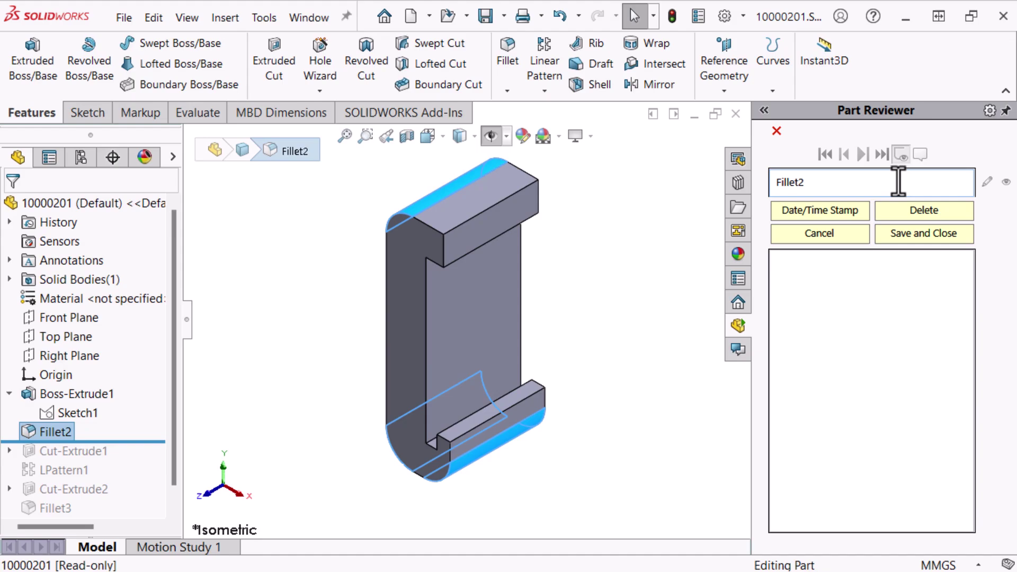
text(Rounds R12)
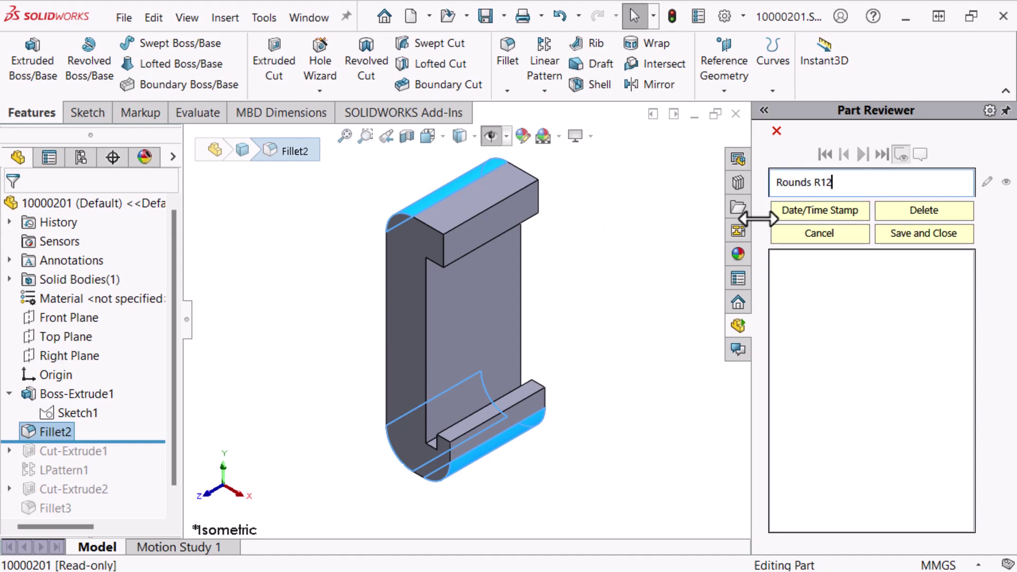
click(787, 215)
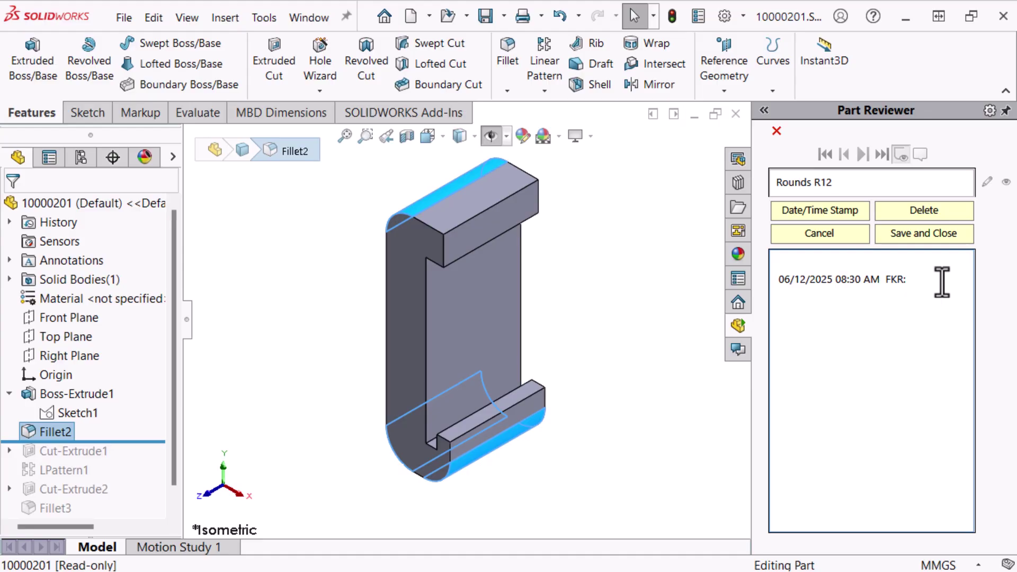
text(Rounds on outer edges only)
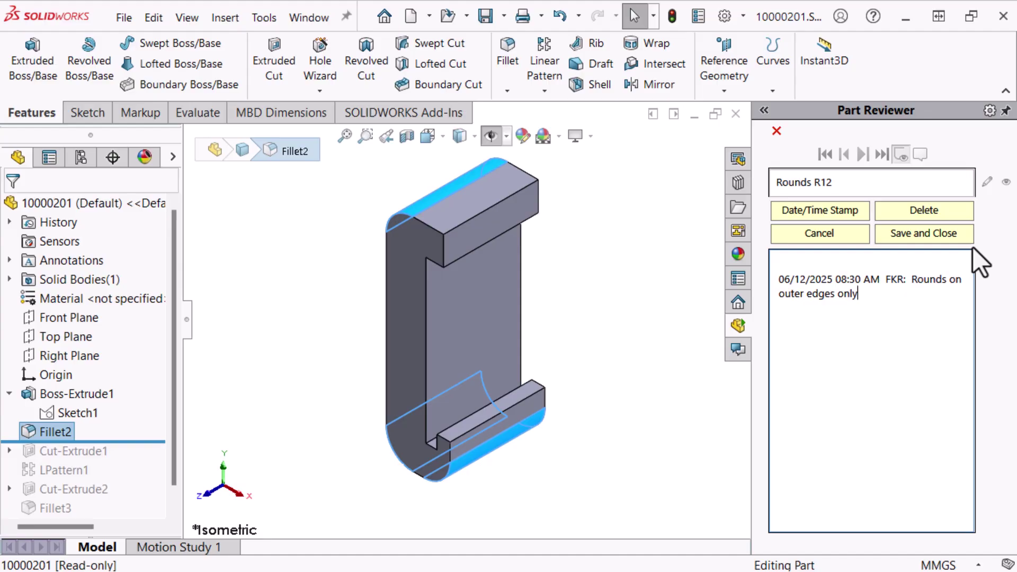
click(949, 237)
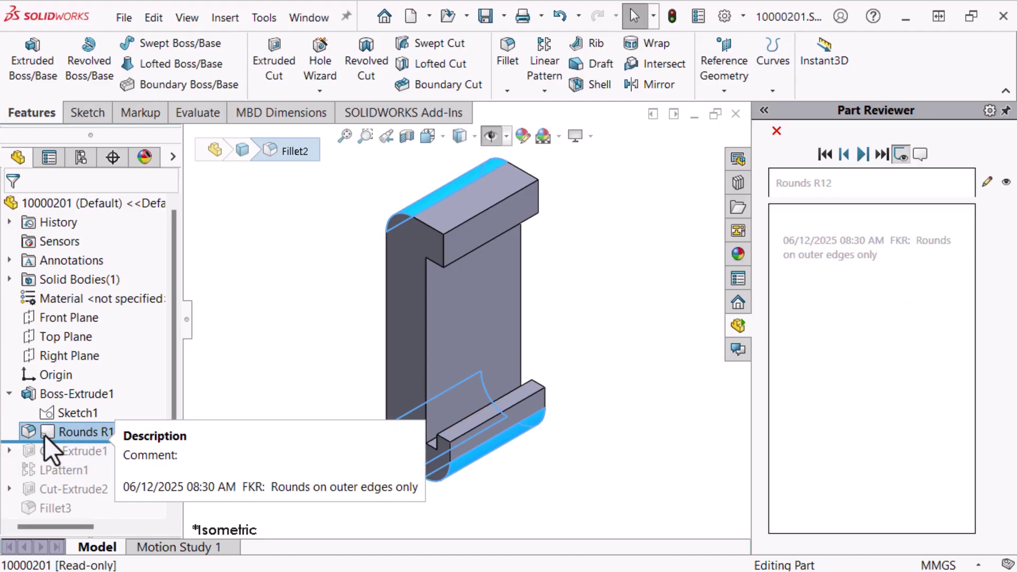
click(676, 231)
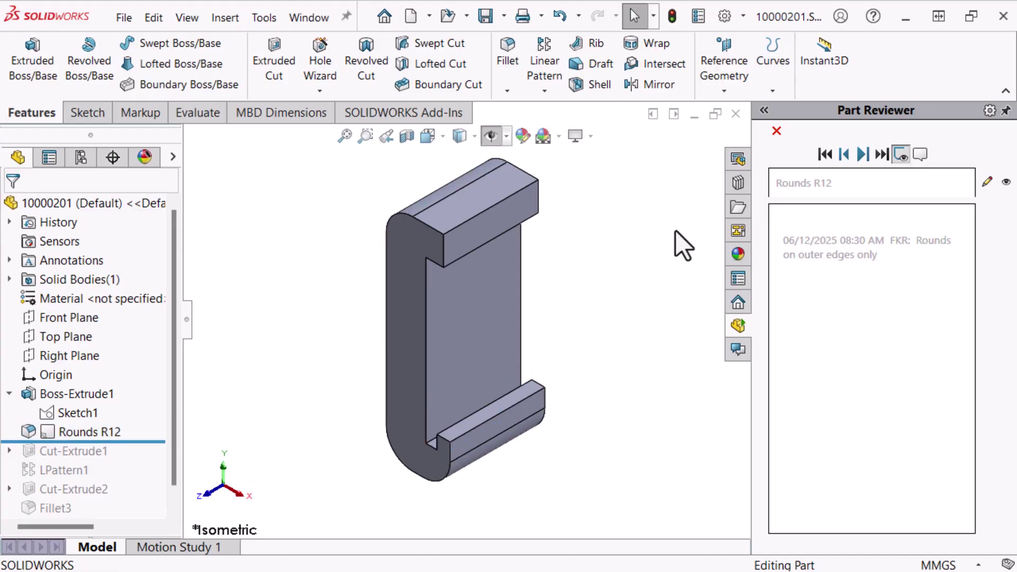
- Rename Cut-Extrude1 to 'Source of Pattern', comment 'Max diameter 12mm', and enter Sketch3
click(856, 153)
text(Max diameter 12mm)
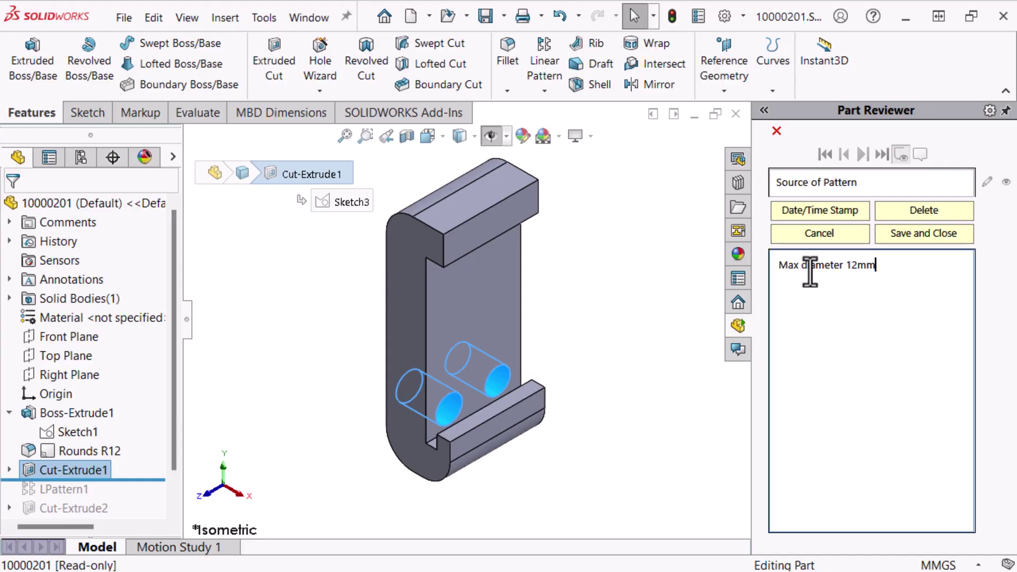
click(880, 265)
click(942, 238)
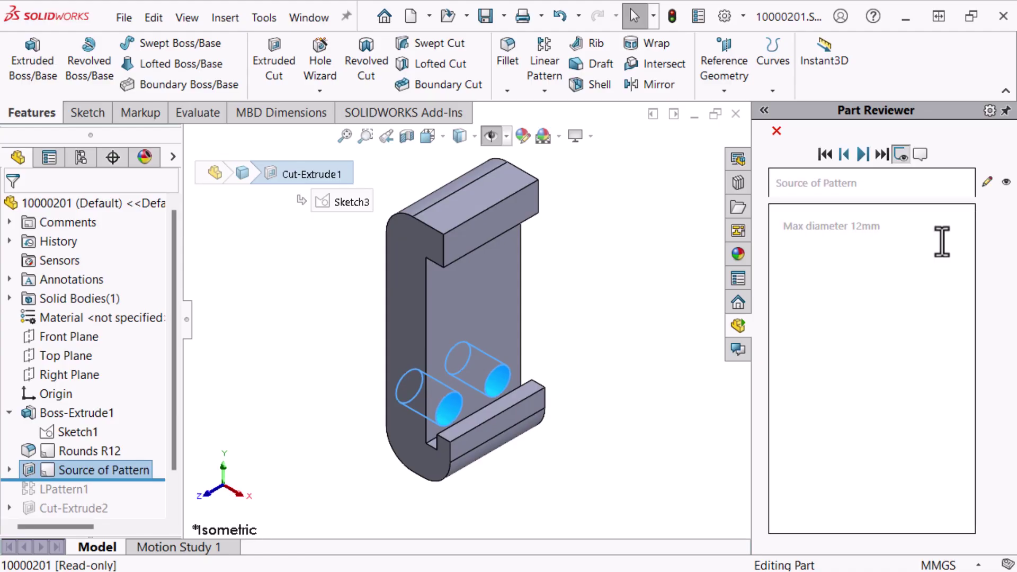
click(870, 162)
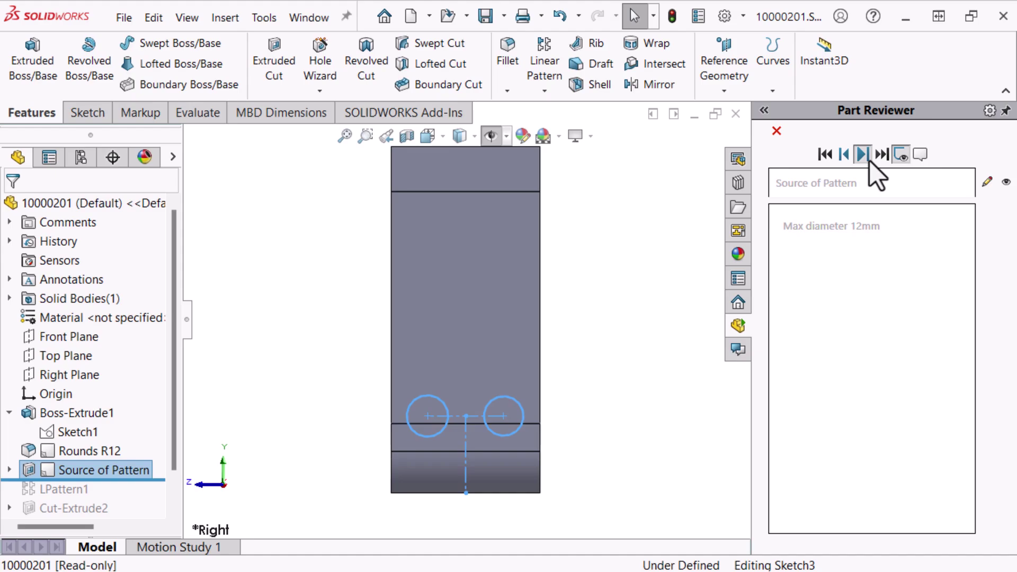
- Make the two hole circles in Sketch3 equal in size
click(447, 408)
ctrl+click(519, 413)
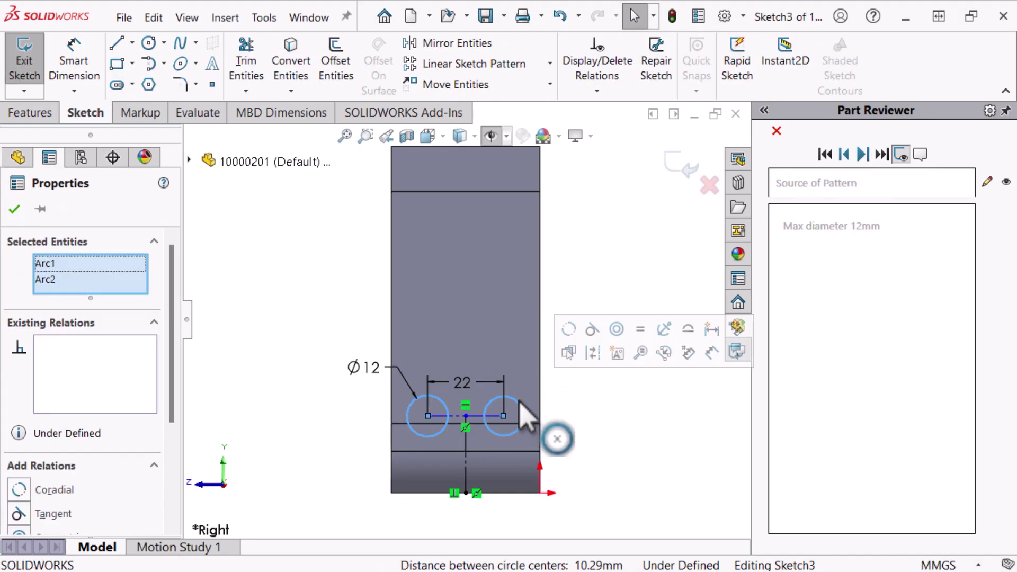
click(637, 336)
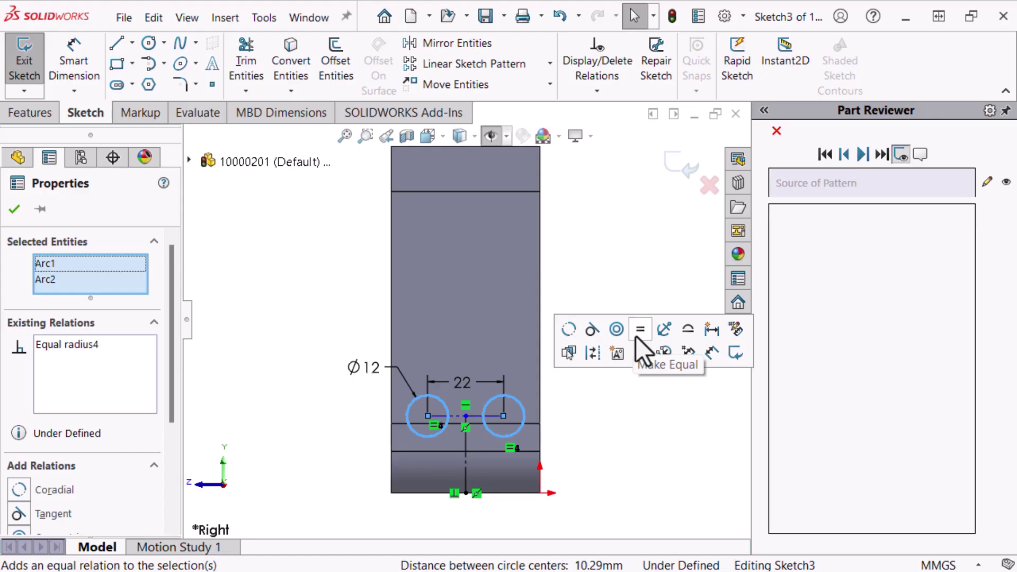
click(611, 272)
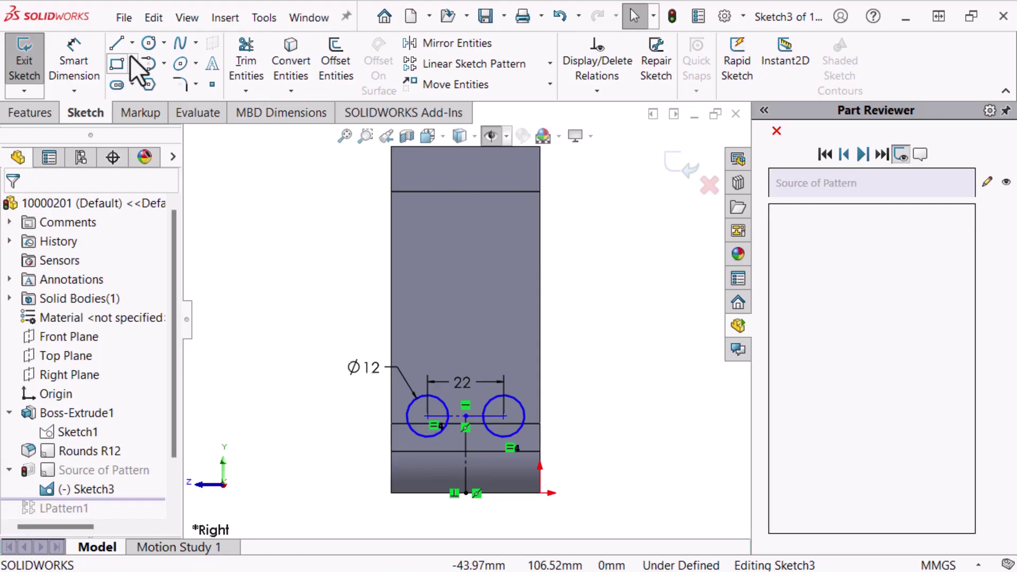
- Dimension the hole centre line 22 mm from the bottom edge and exit the sketch
click(70, 60)
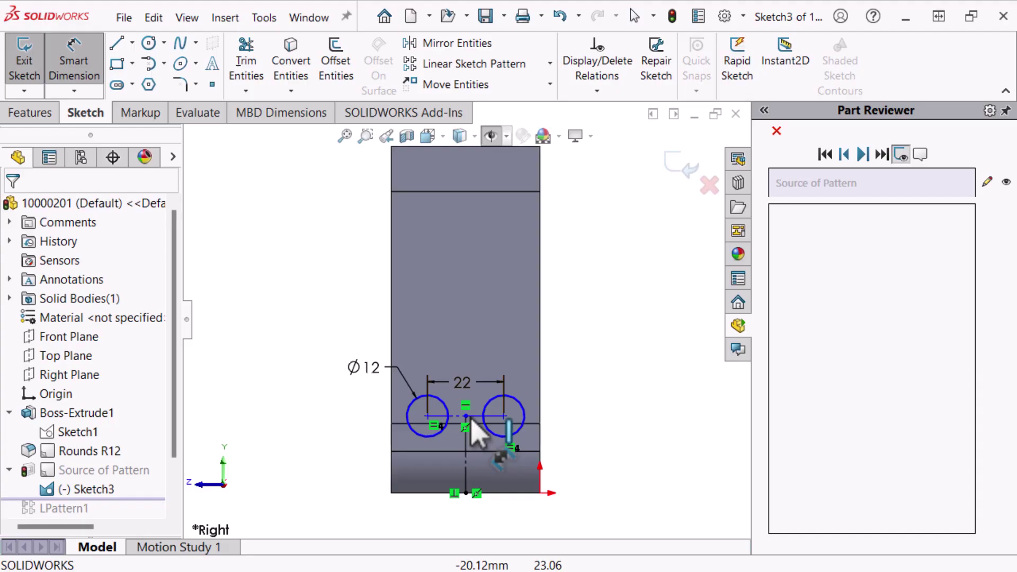
click(467, 455)
click(594, 458)
text(22)
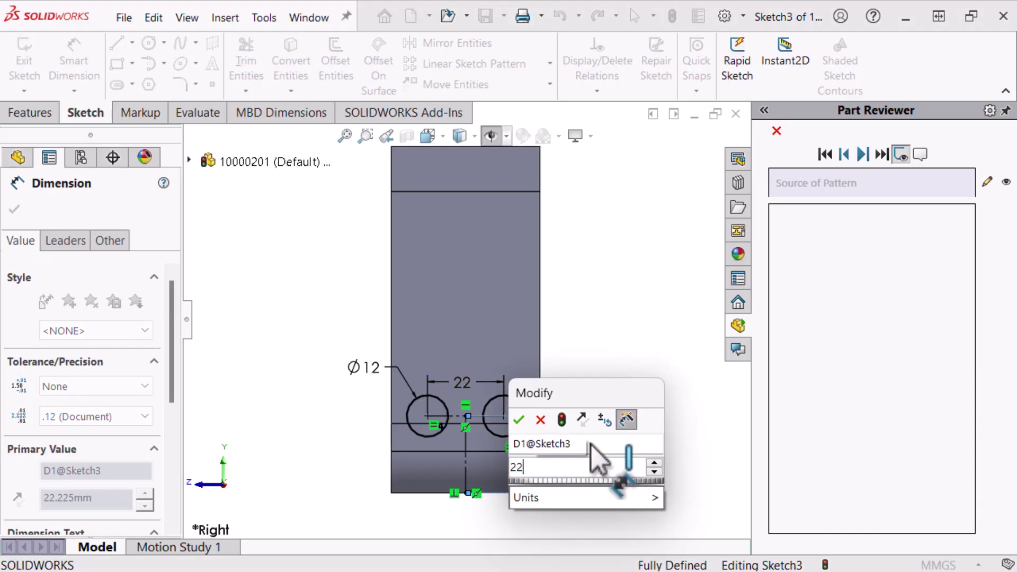
key(Return)
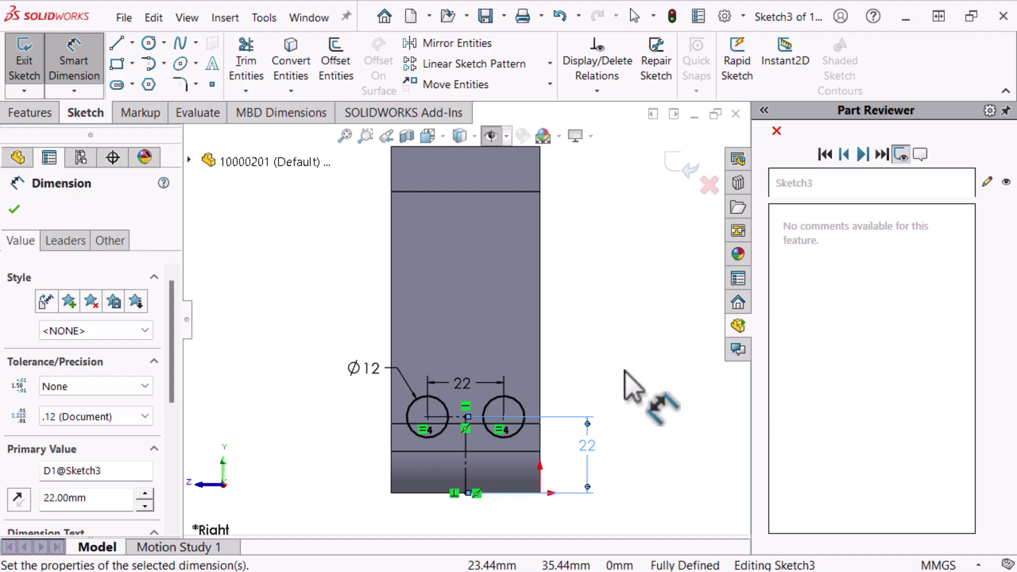
key(Escape)
click(677, 169)
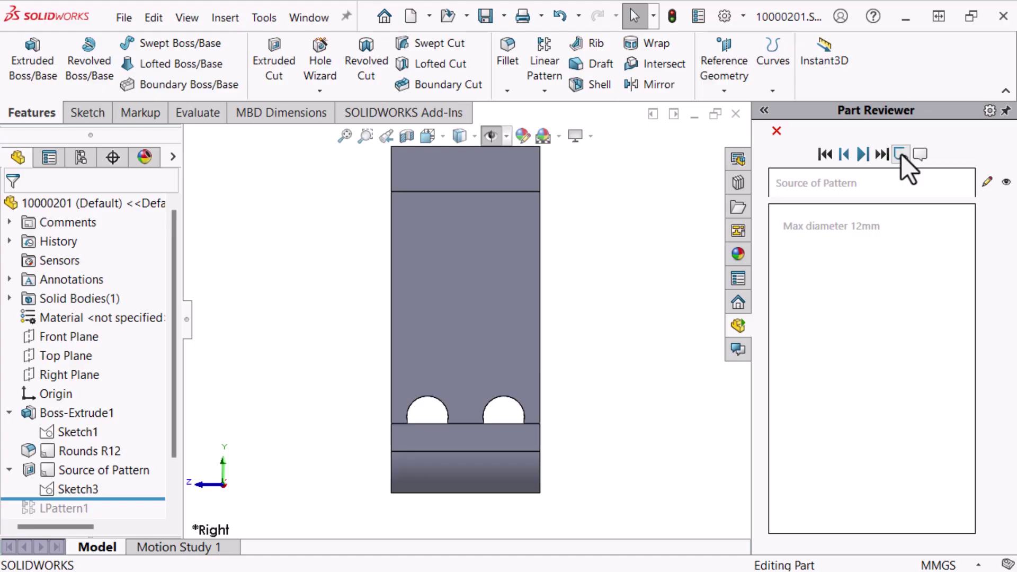
click(862, 154)
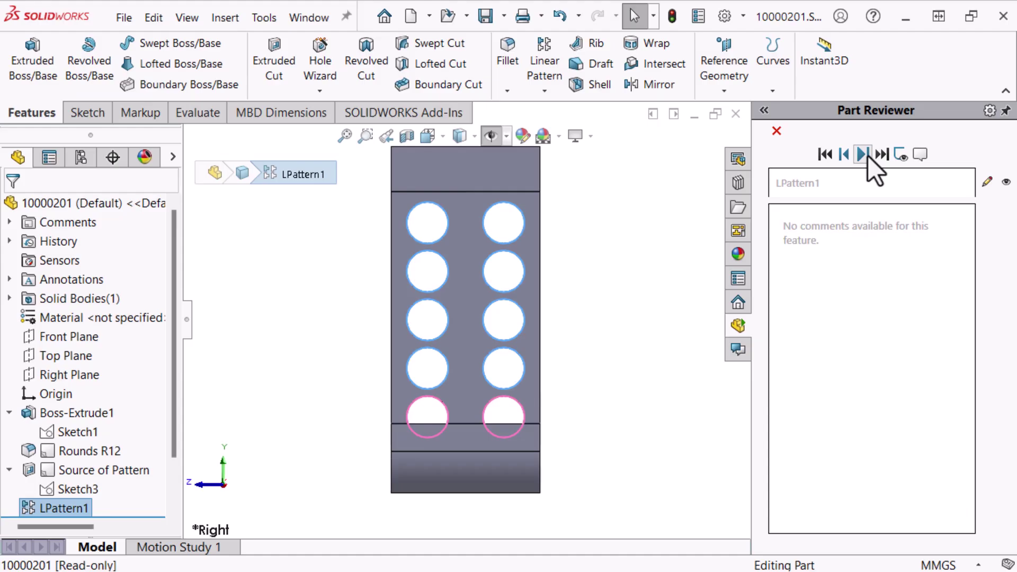
click(987, 182)
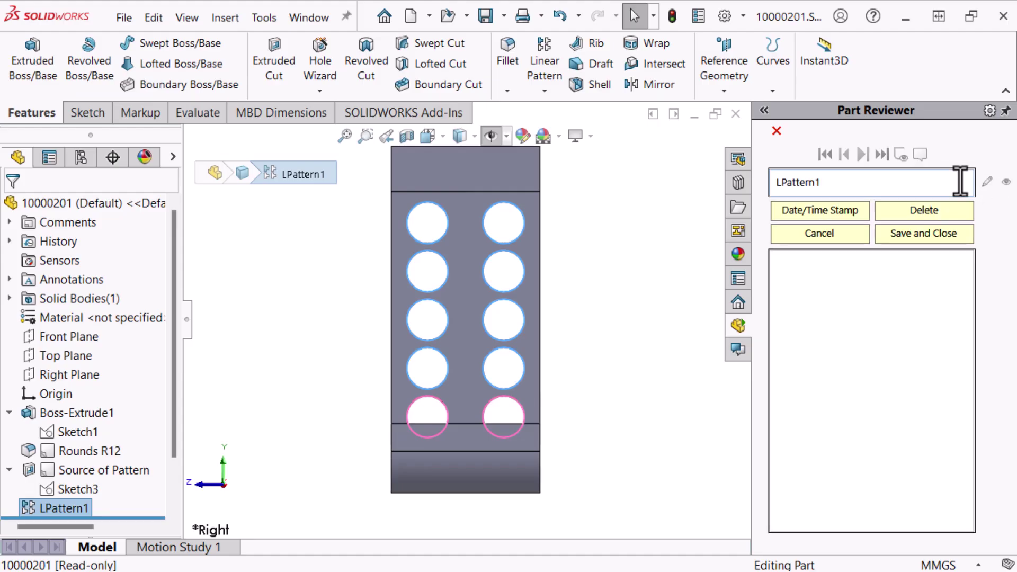
double_click(831, 182)
text(Hole pattern)
click(824, 264)
text(5 instances @14mm)
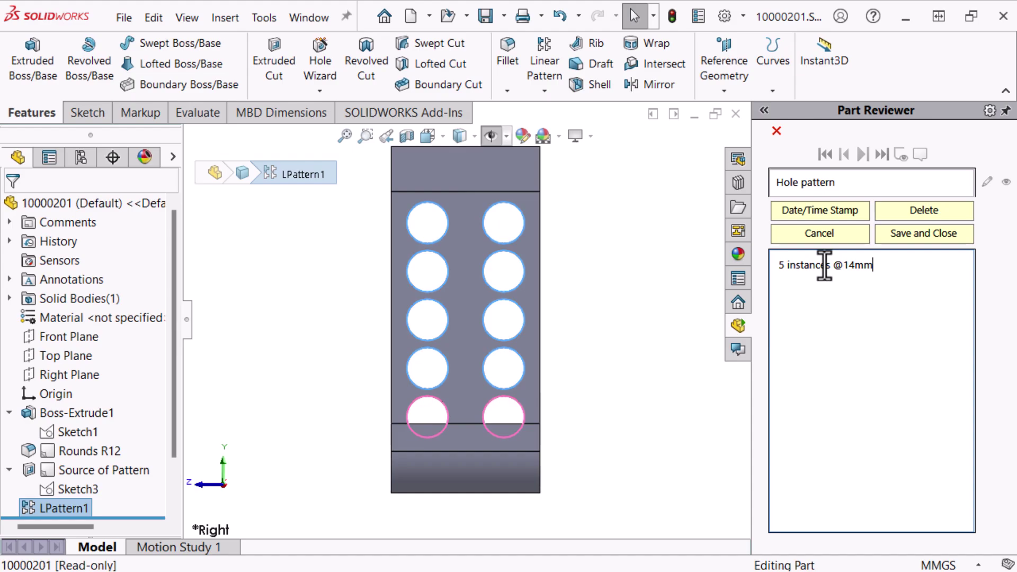
click(929, 236)
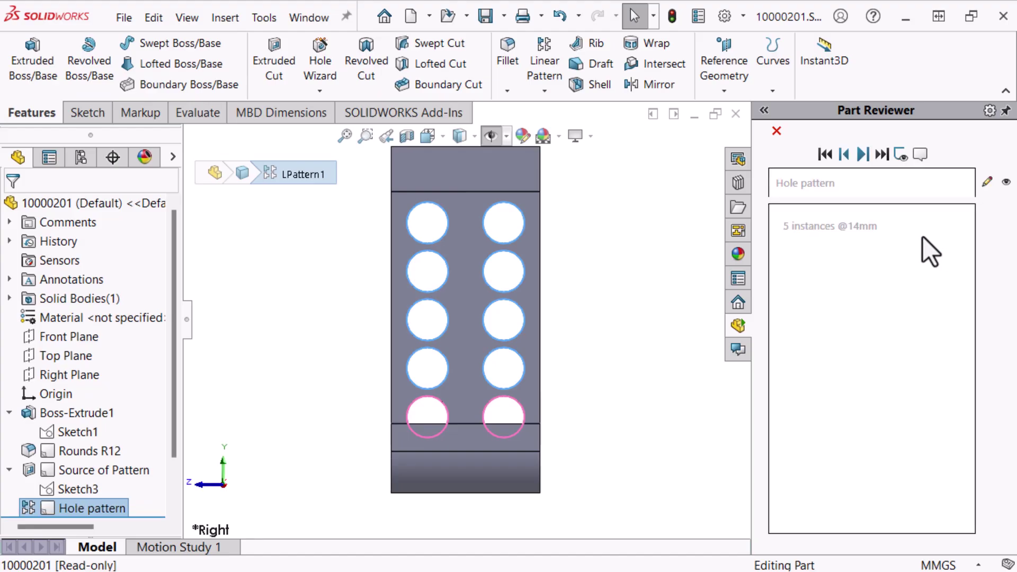
- Add a snapshot image of the ten-hole bracket to the Source of Pattern comment
right_click(52, 466)
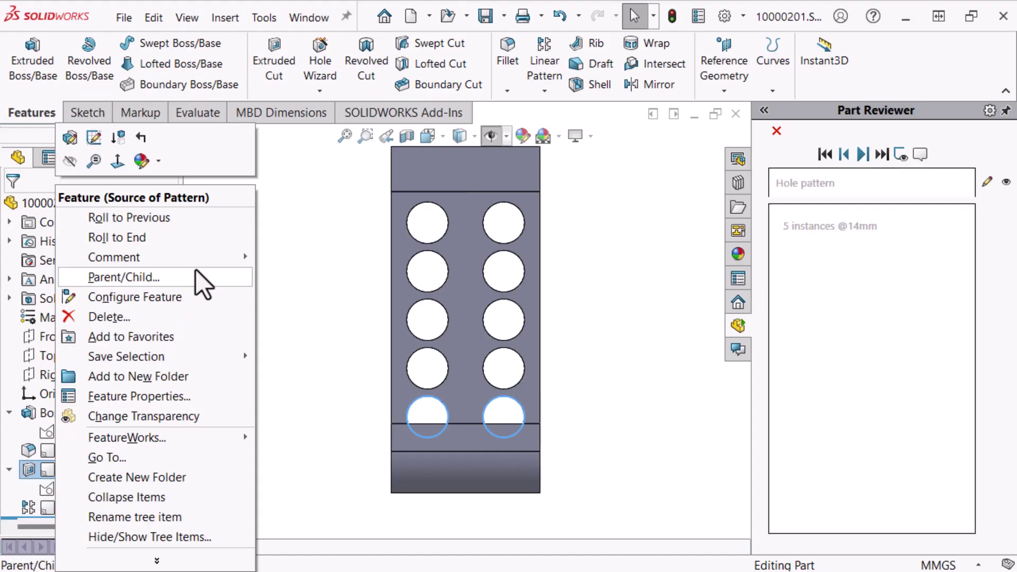
mouse_move(113, 257)
click(370, 257)
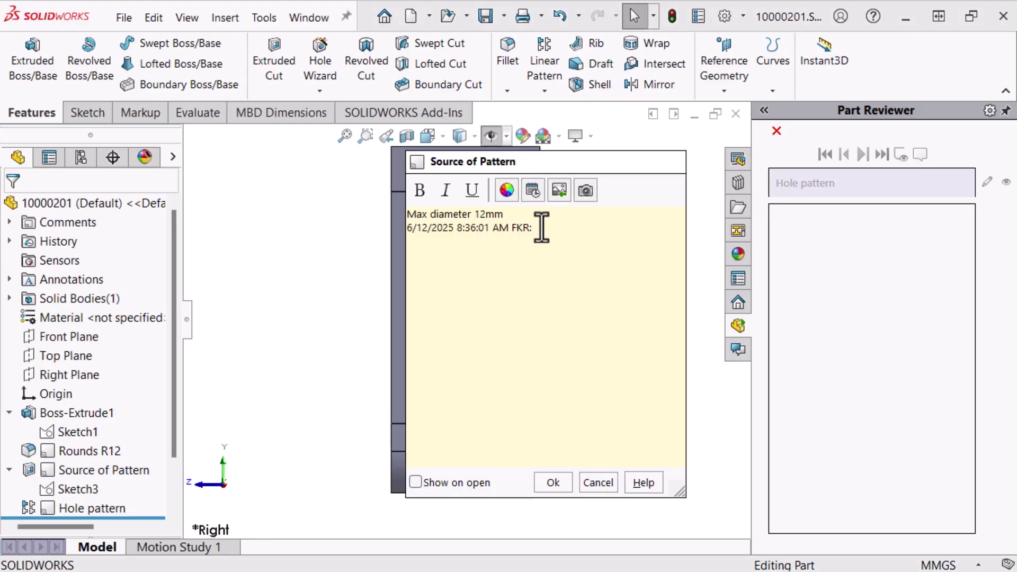
click(584, 193)
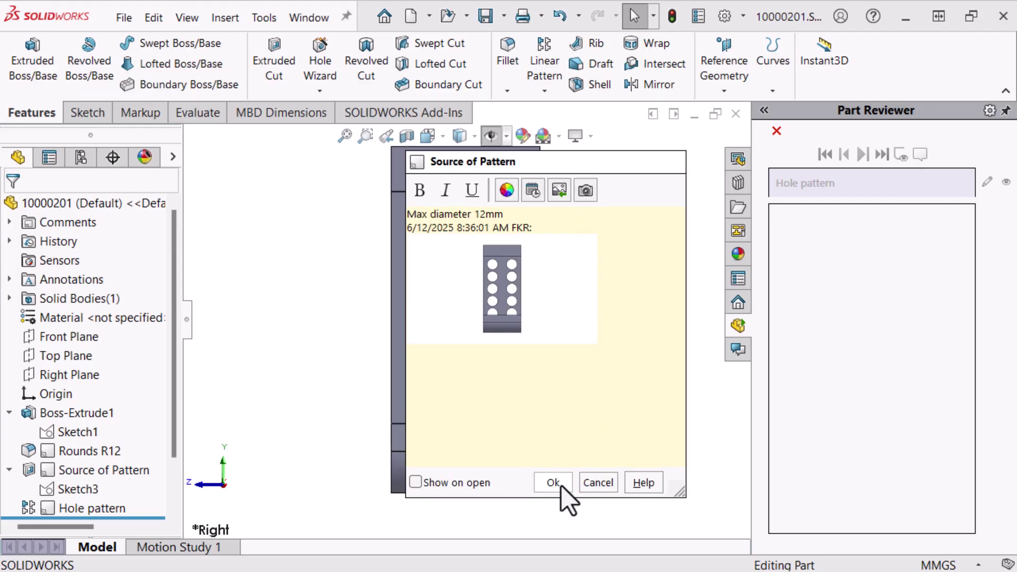
click(556, 484)
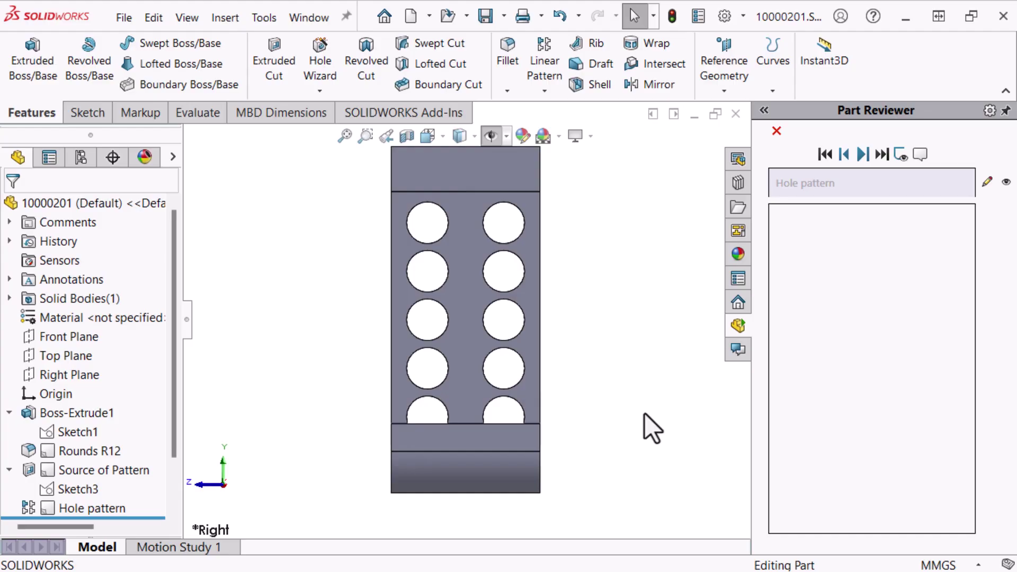
- Rename Chamfer1 to 'Chamfer 1mm x 45deg' from the last reviewer step
click(862, 155)
click(843, 182)
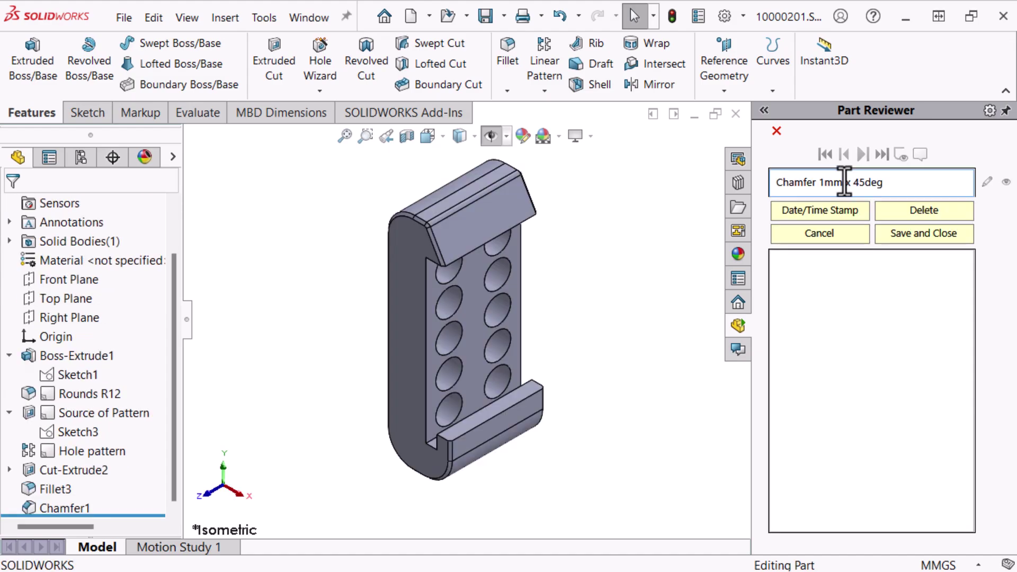
click(925, 232)
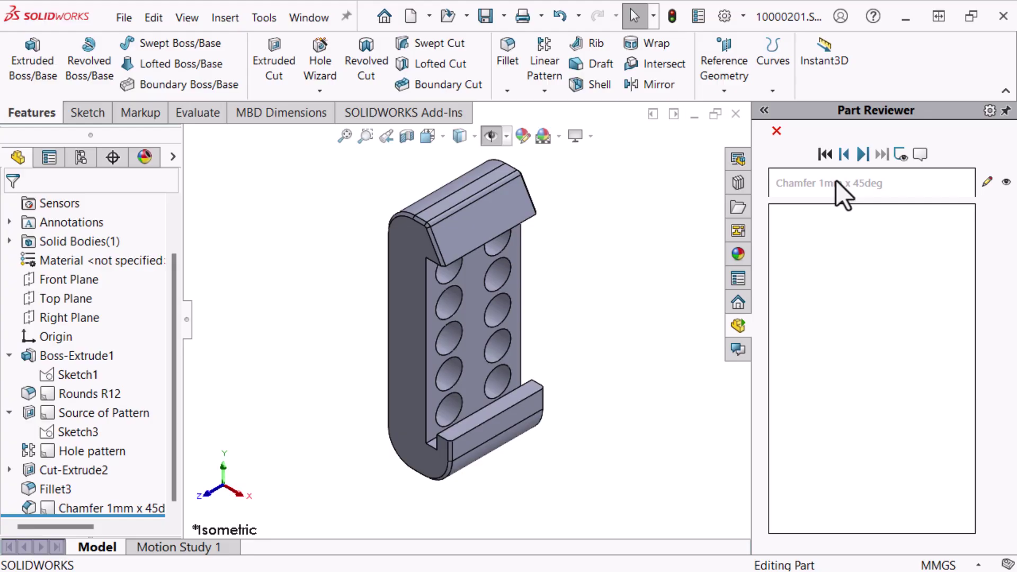
click(825, 155)
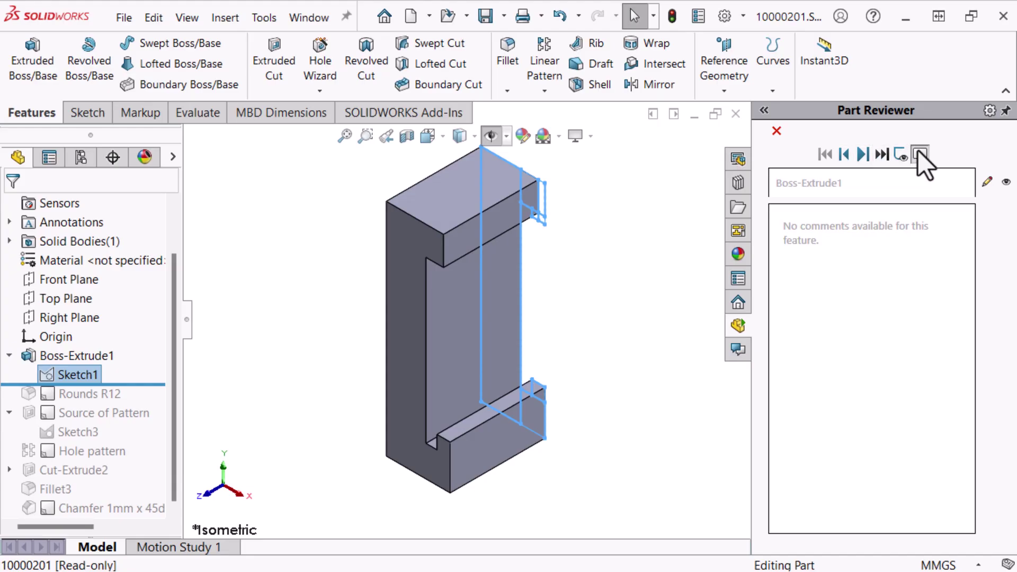
click(861, 153)
click(861, 152)
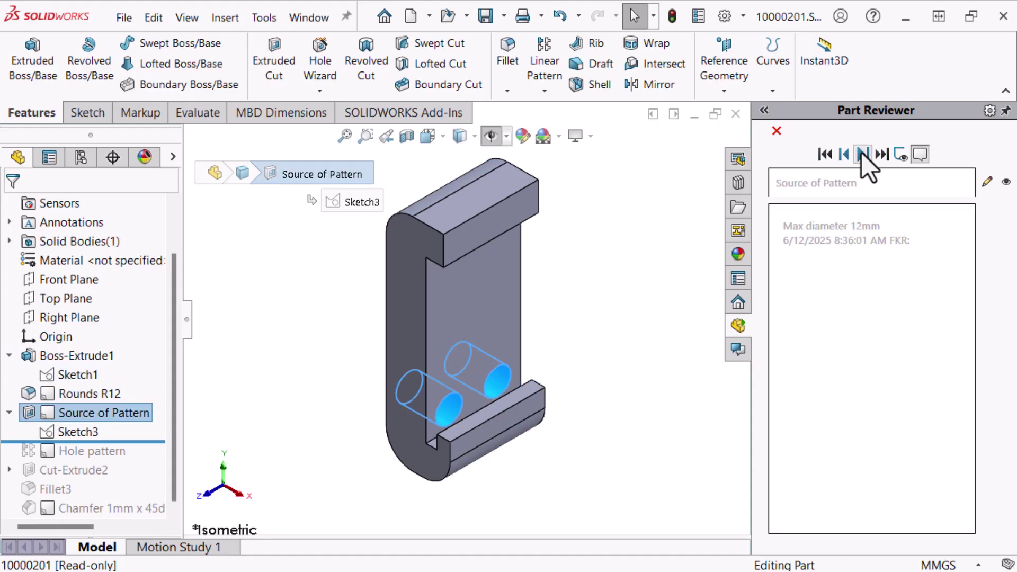
click(862, 152)
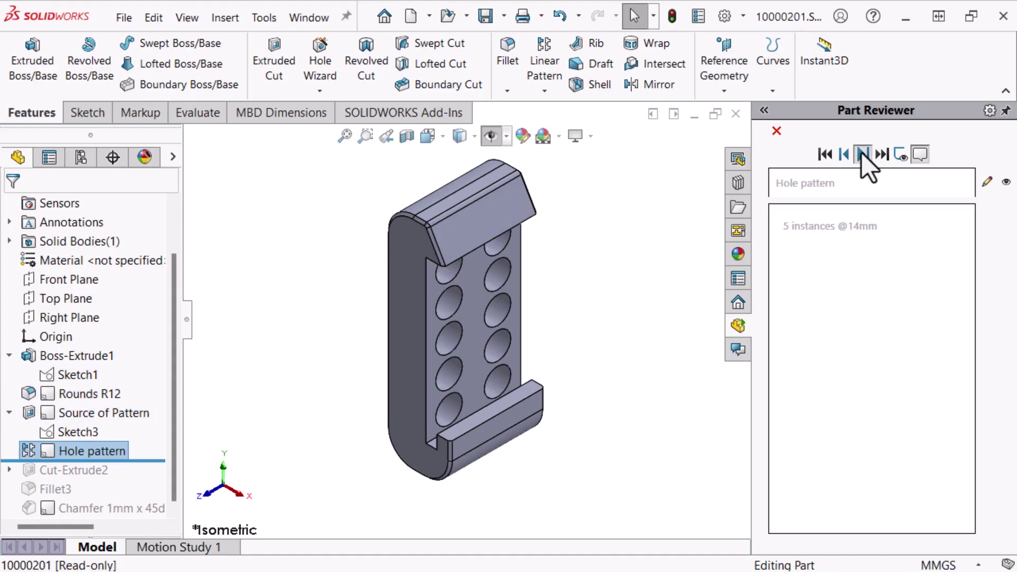
click(862, 153)
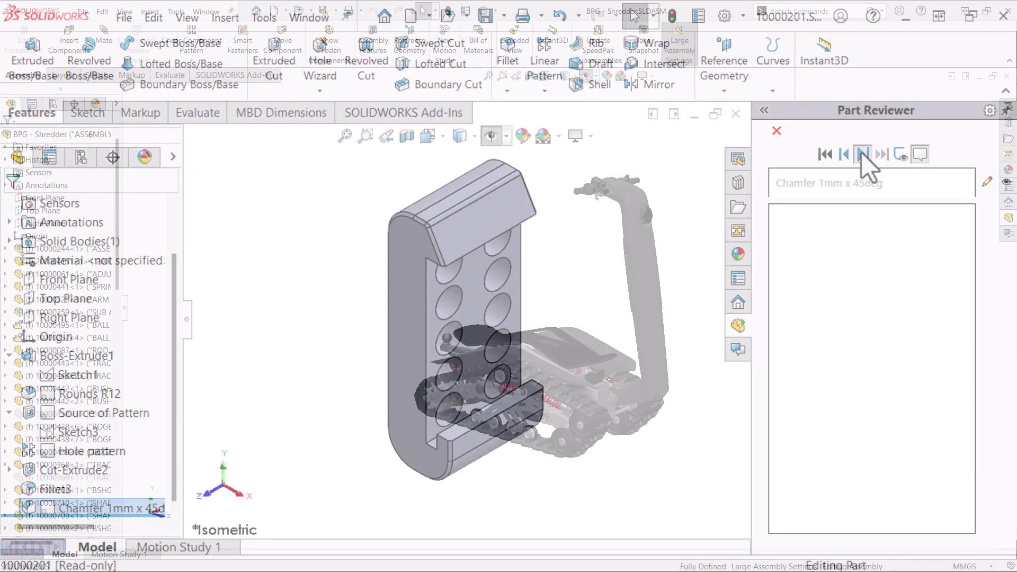